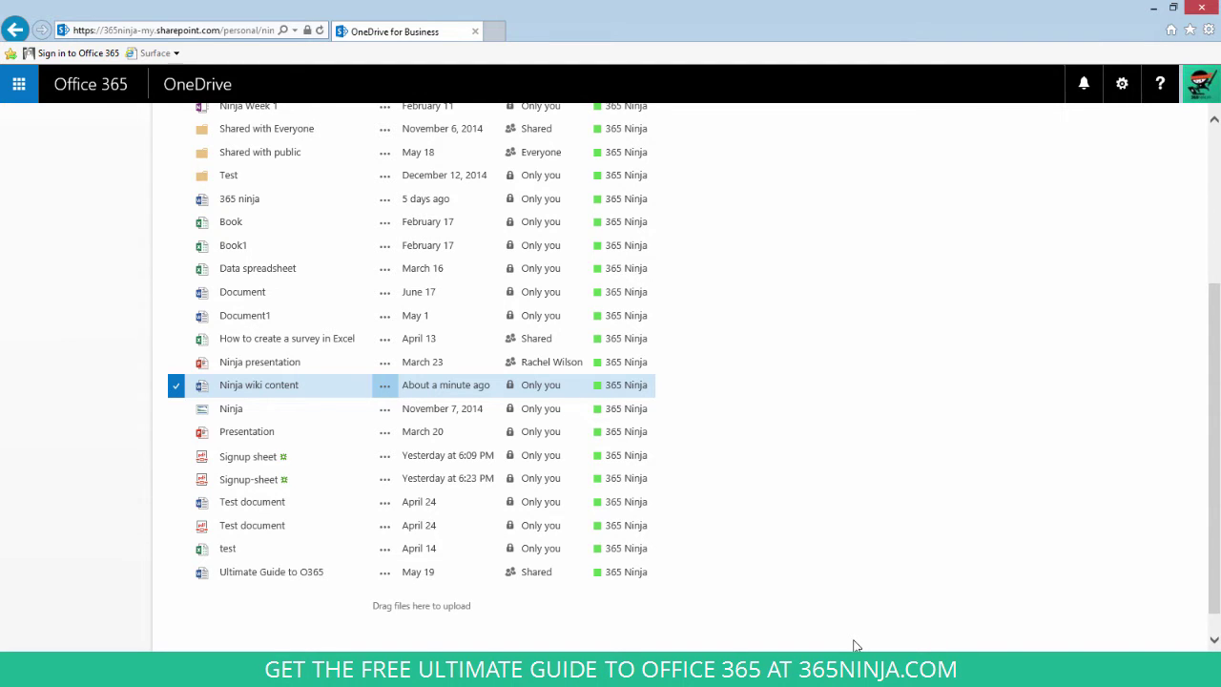
# Step: Share Ninja wiki content with the outside colleague as Can edit, noting 'Please edit and add comments'
pyautogui.click(386, 391)
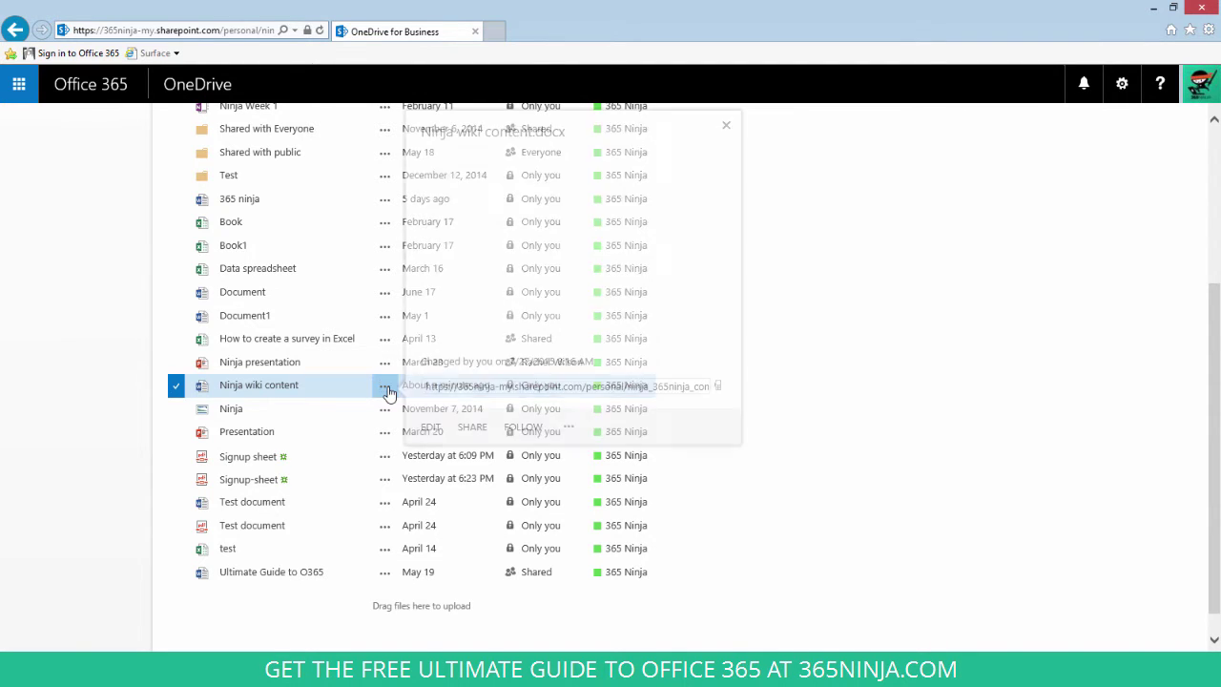
pyautogui.click(476, 456)
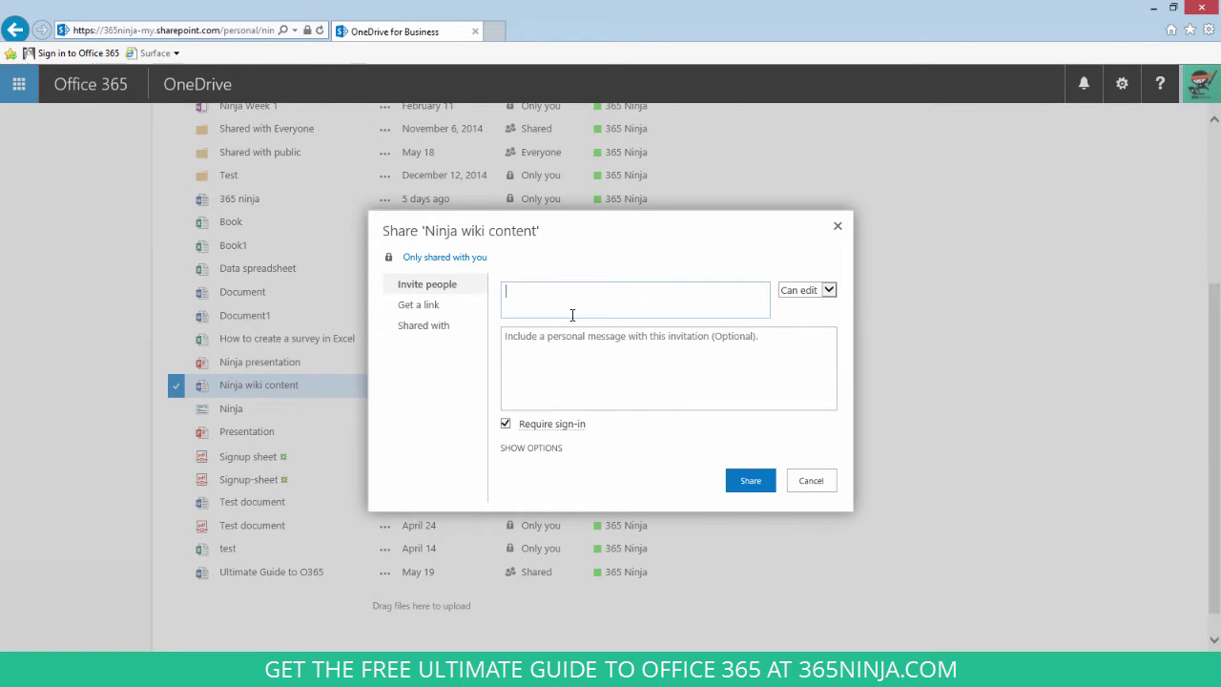
pyautogui.click(573, 313)
pyautogui.write('rwilson')
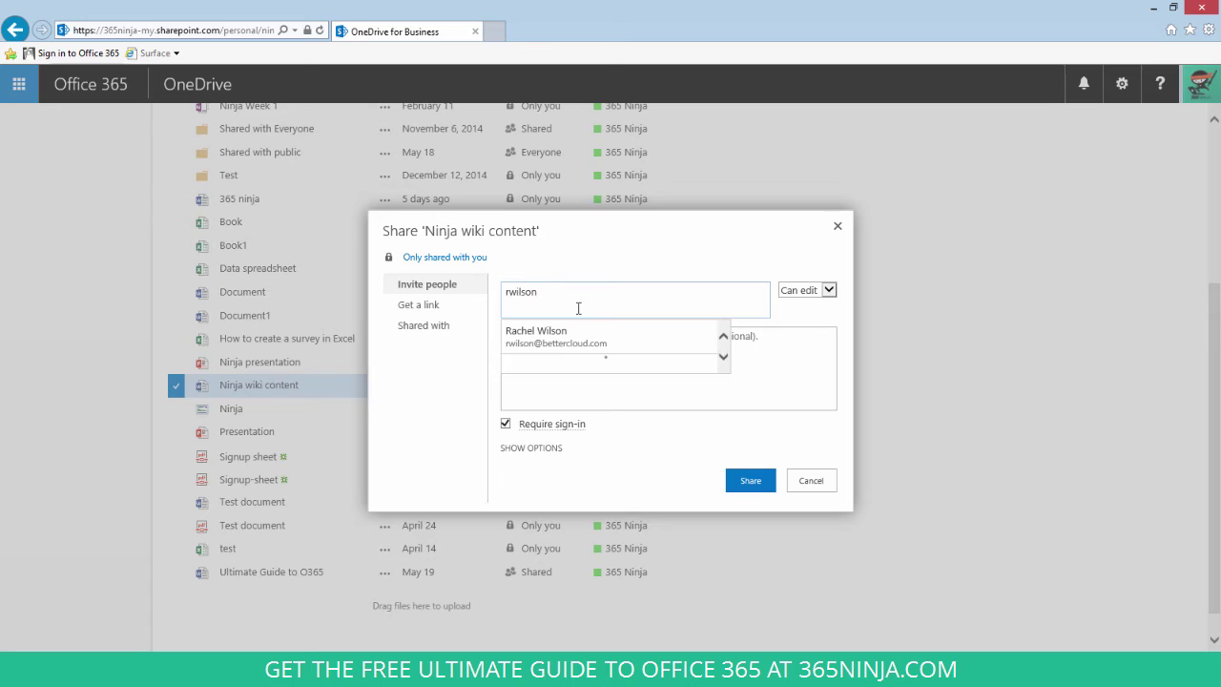
pyautogui.click(572, 341)
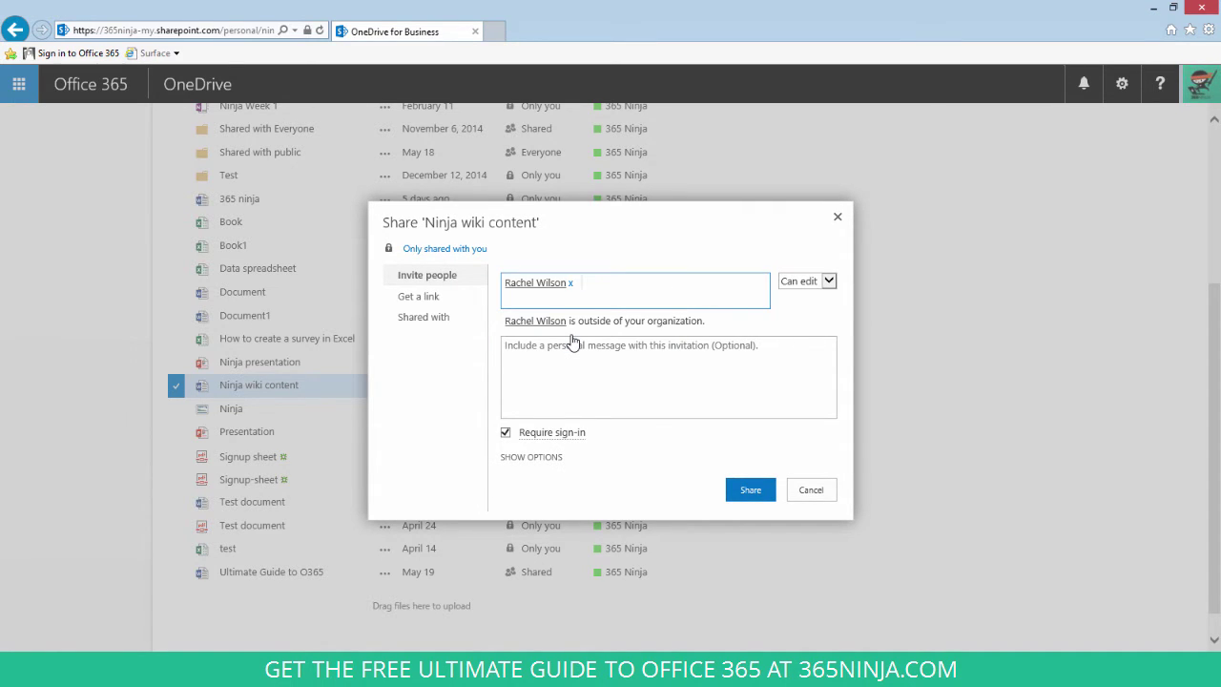
pyautogui.click(573, 346)
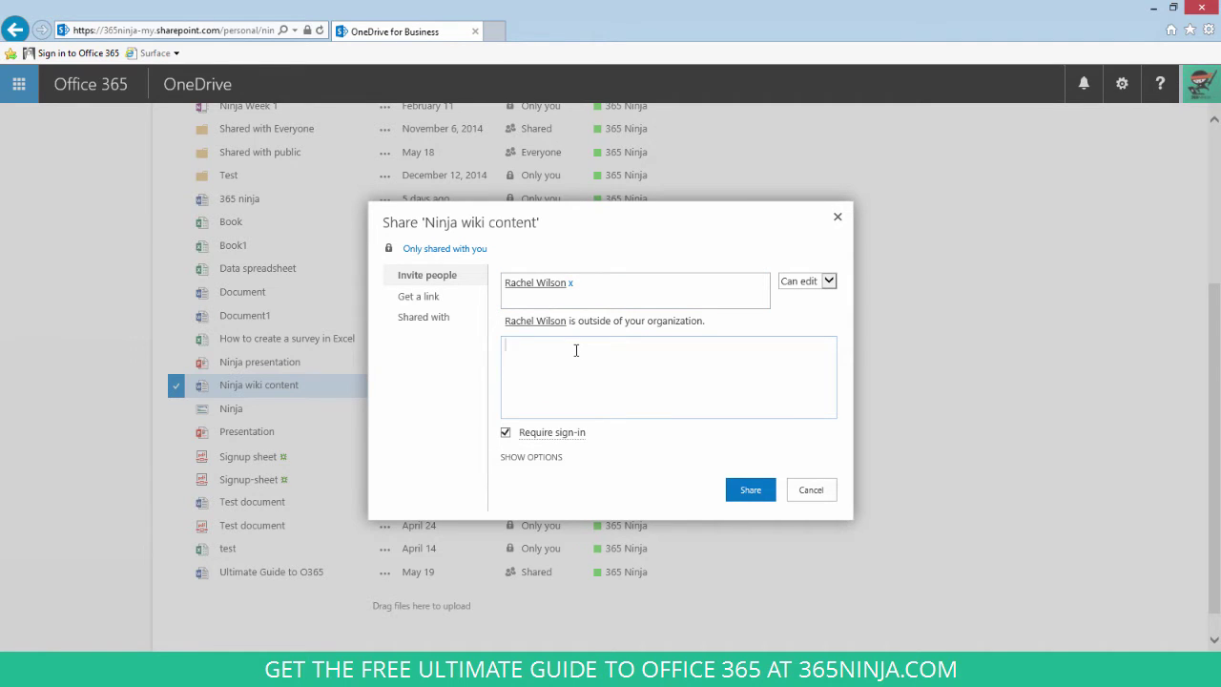
pyautogui.write('Pl')
pyautogui.write('ease edit and add comments')
pyautogui.click(763, 494)
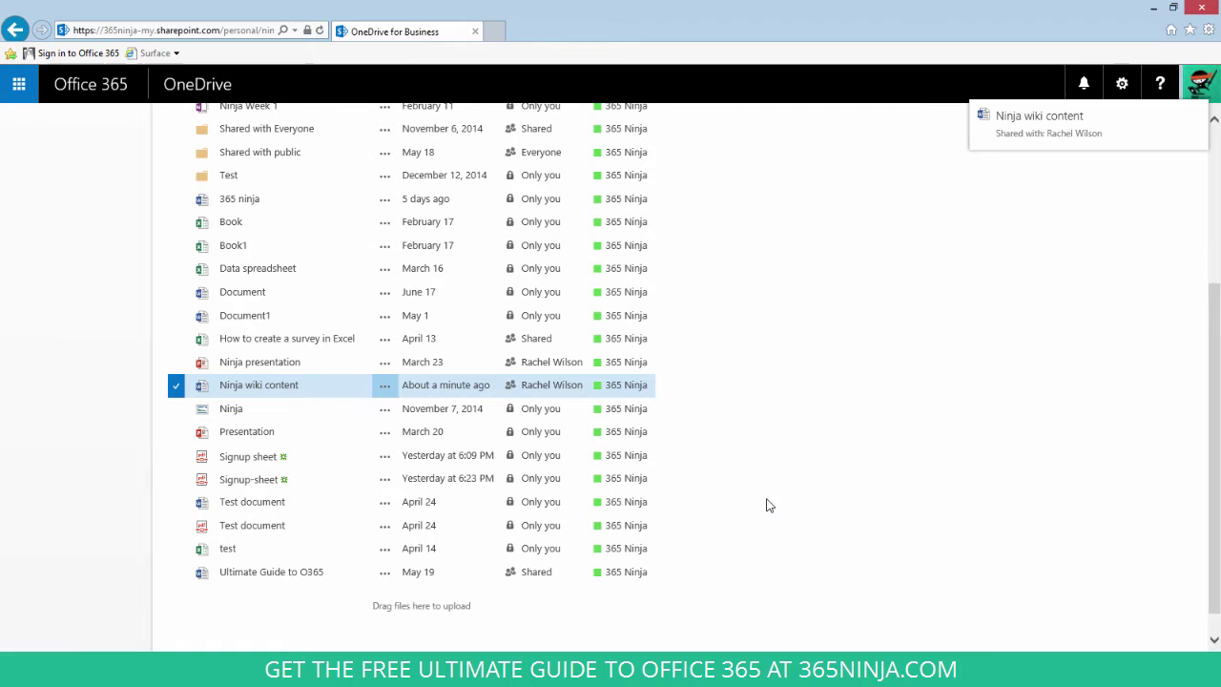
# Step: Open Ninja wiki content for editing in Word Online
pyautogui.click(277, 387)
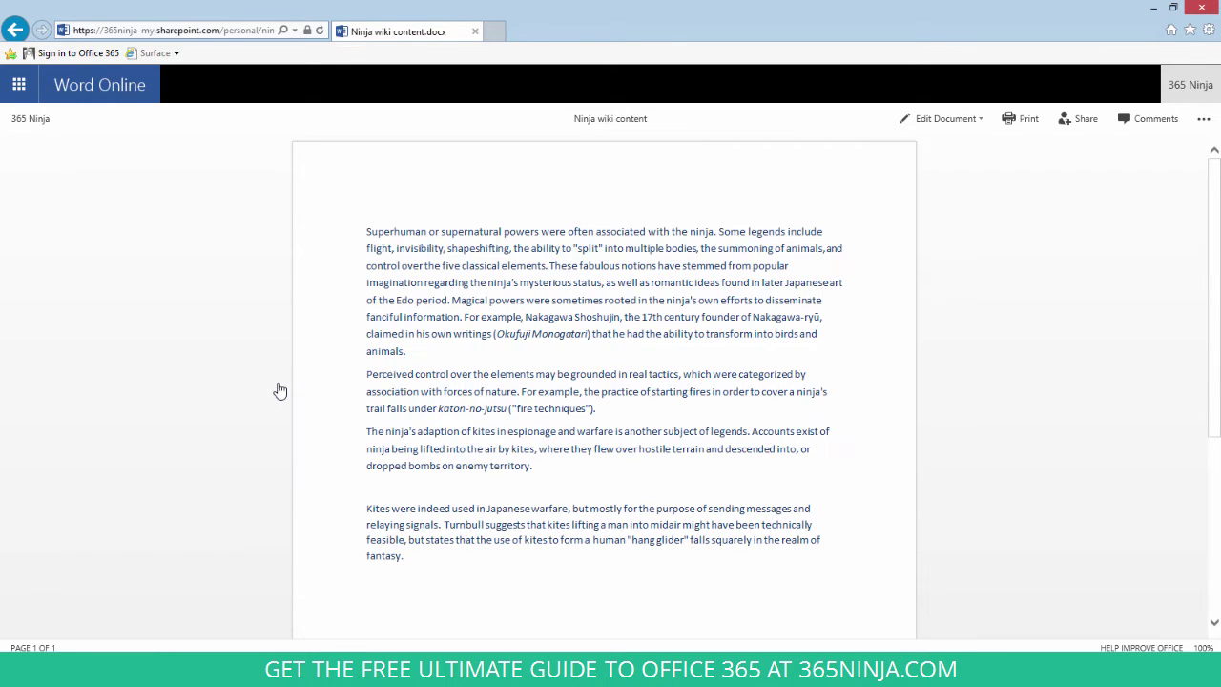
pyautogui.click(982, 123)
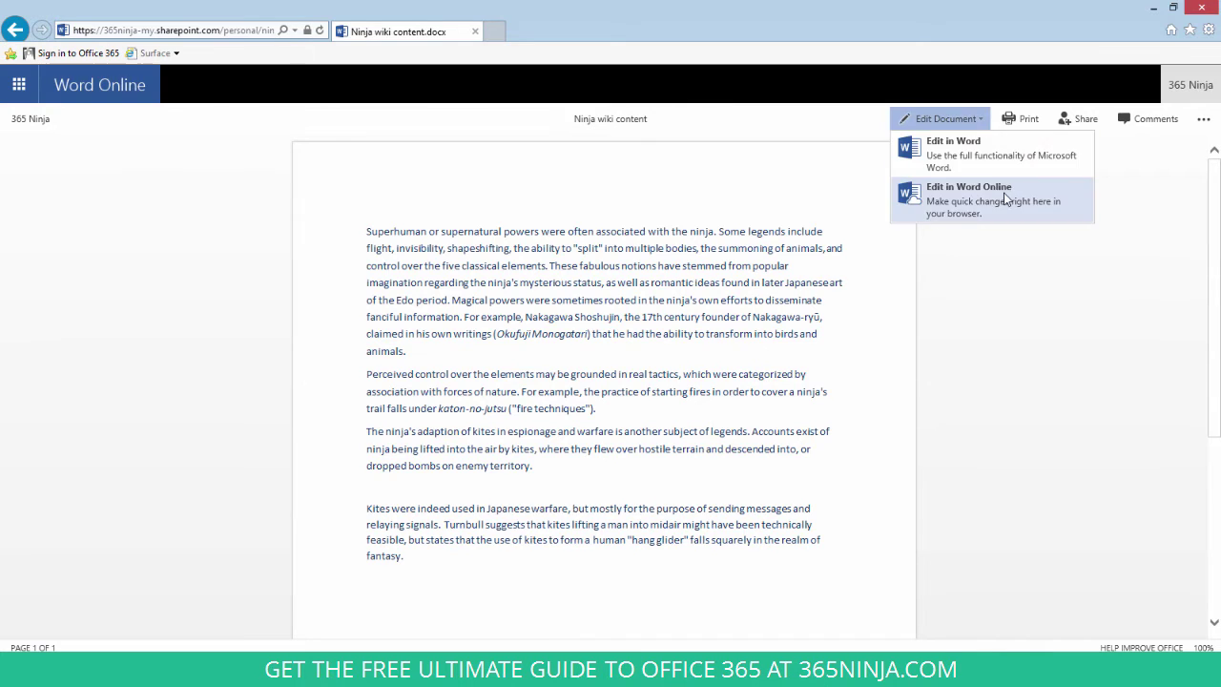
pyautogui.click(1006, 200)
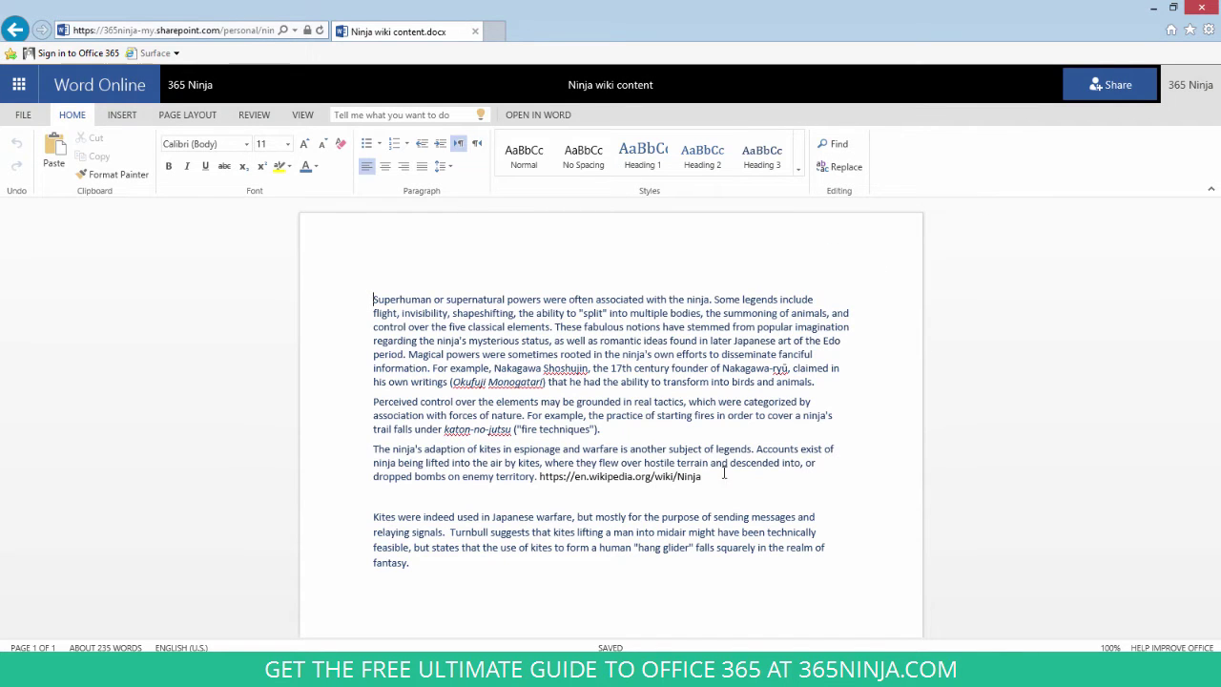
# Step: Delete the blank line and the Wikipedia URL at the end of the kites paragraph
pyautogui.click(714, 497)
pyautogui.press('BackSpace')
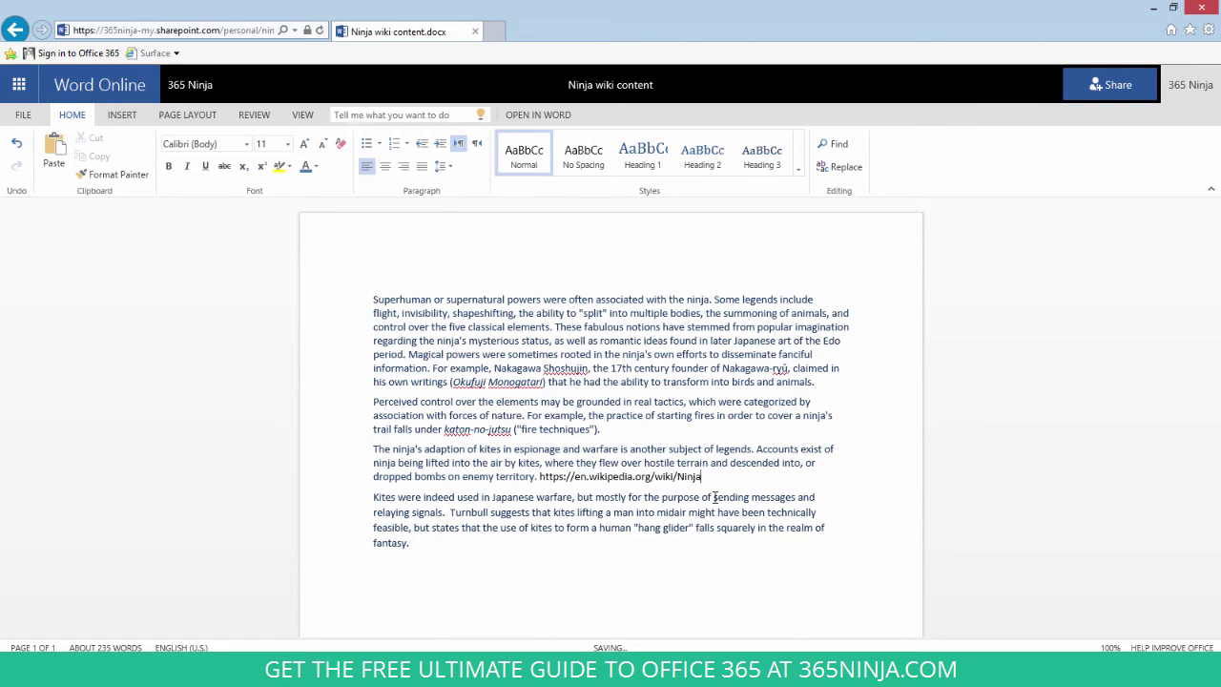
pyautogui.moveTo(704, 476); pyautogui.dragTo(541, 476)
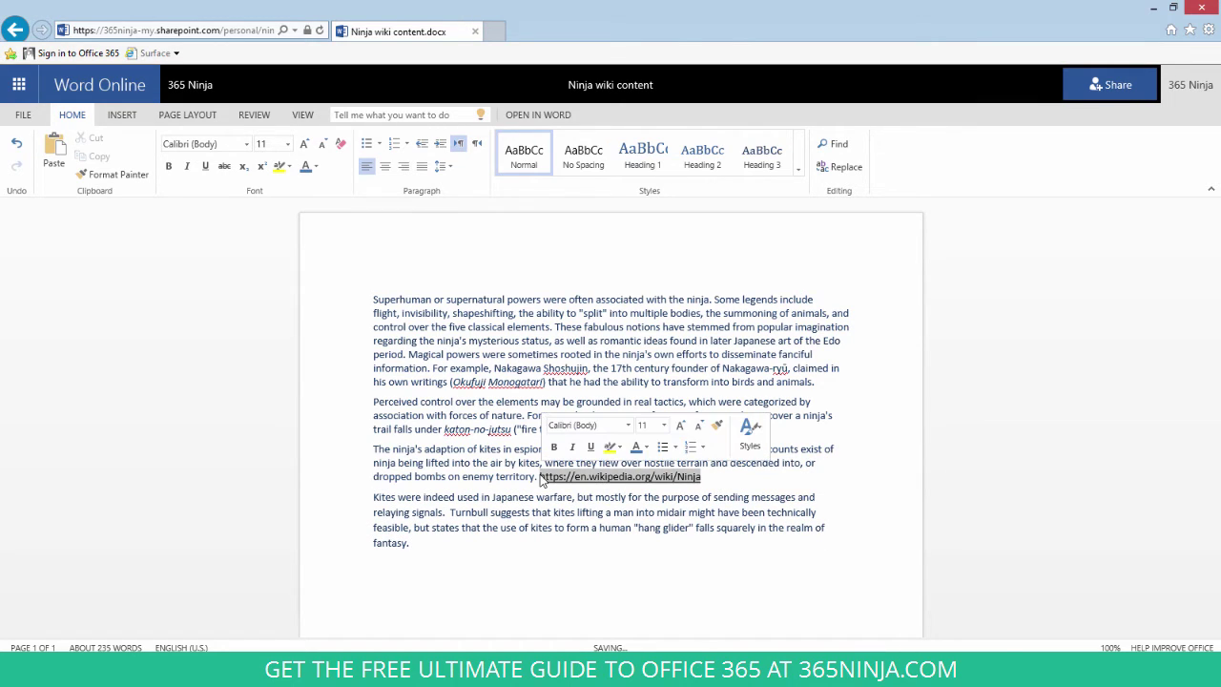
pyautogui.press('Delete')
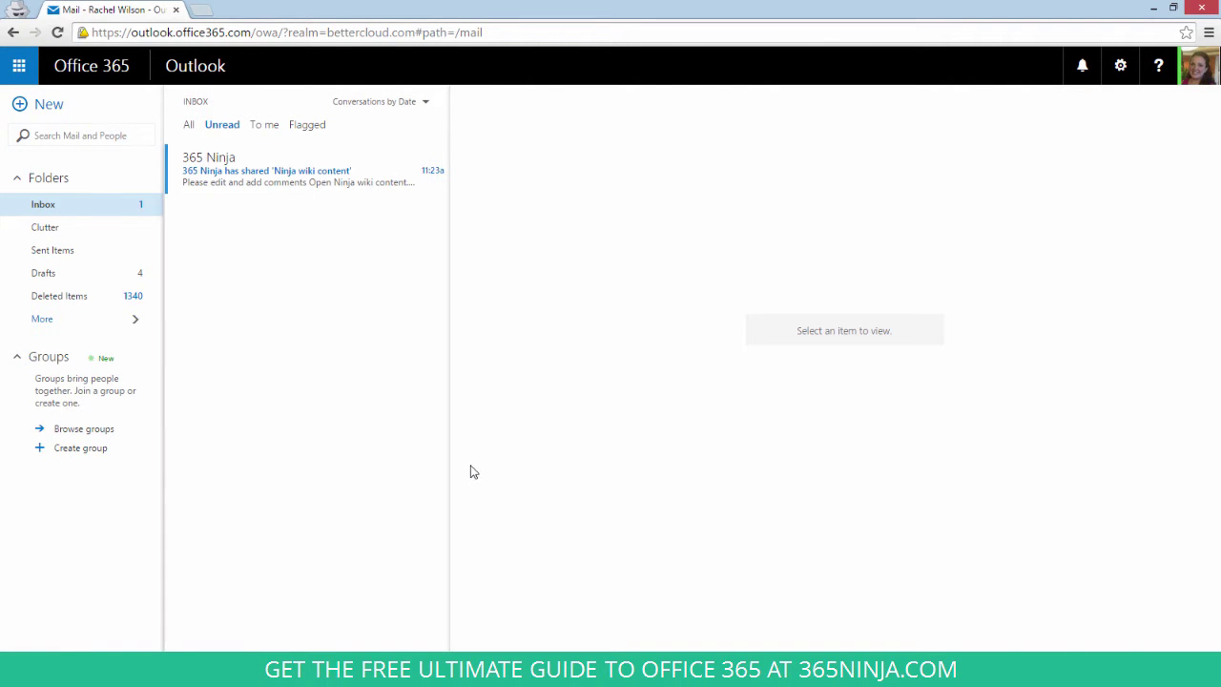
# Step: Open the 365 Ninja sharing email and follow its Ninja wiki content.docx link, allowing blocked content
pyautogui.click(254, 170)
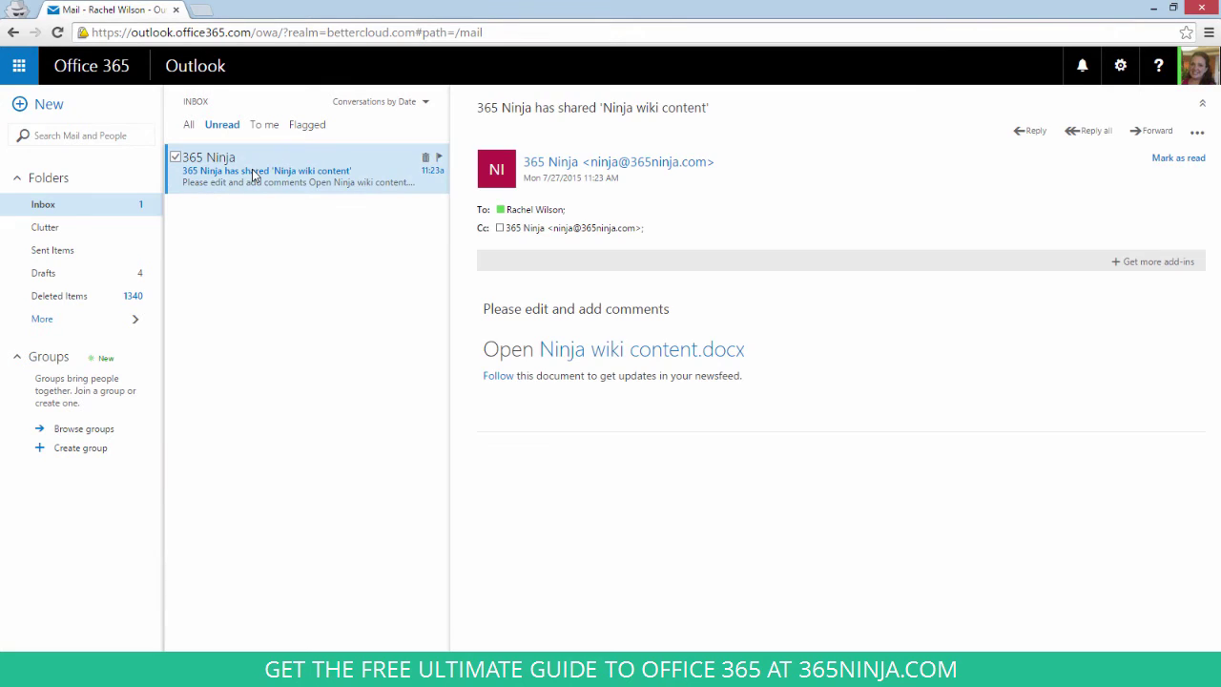
pyautogui.click(617, 353)
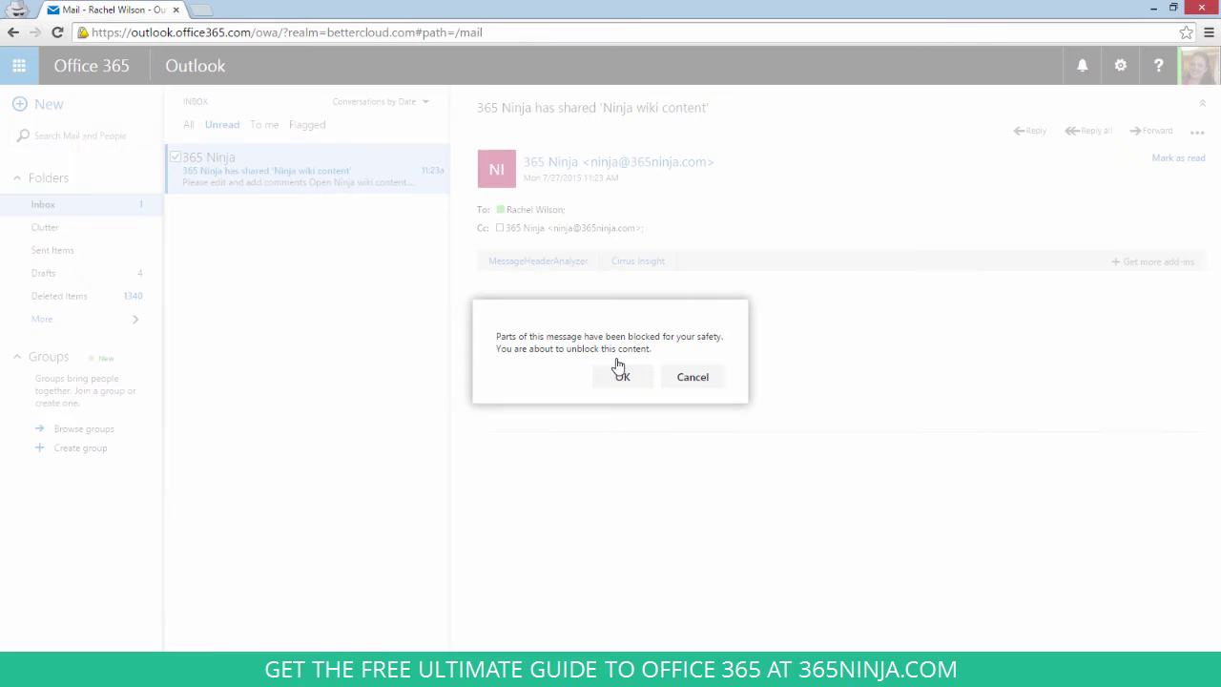
pyautogui.click(625, 382)
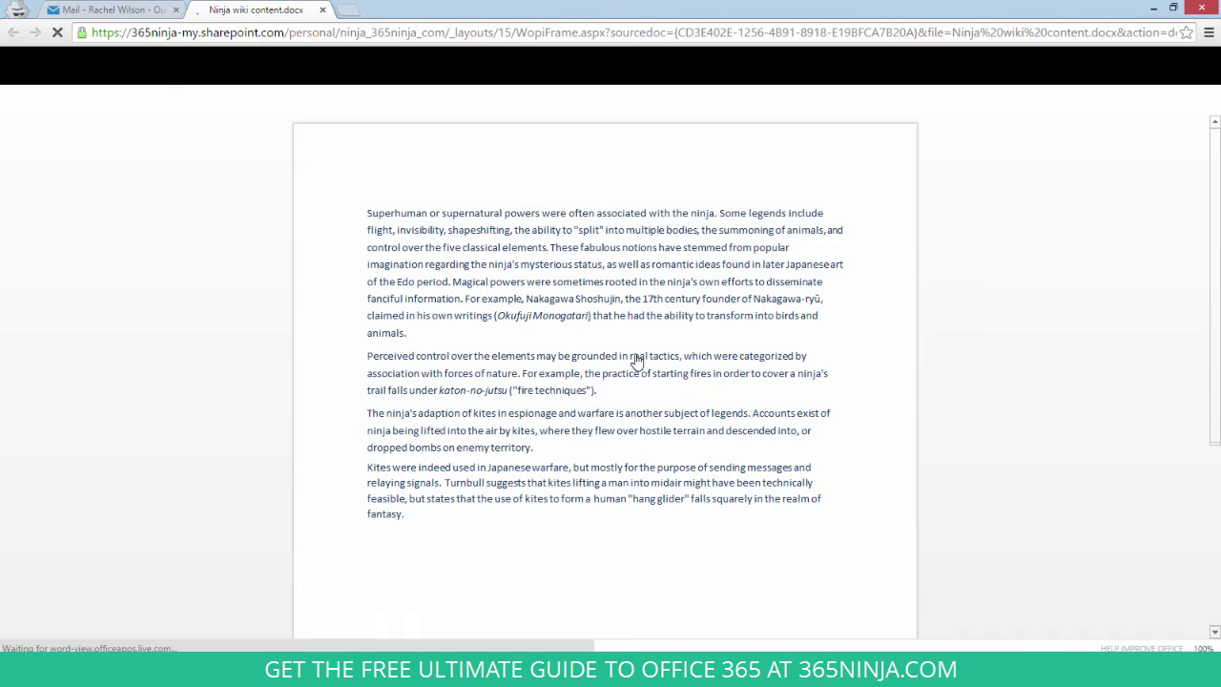
# Step: Edit in Word Online, set all text to Automatic colour, and break before 'These fabulous notions'
pyautogui.click(978, 100)
pyautogui.click(983, 173)
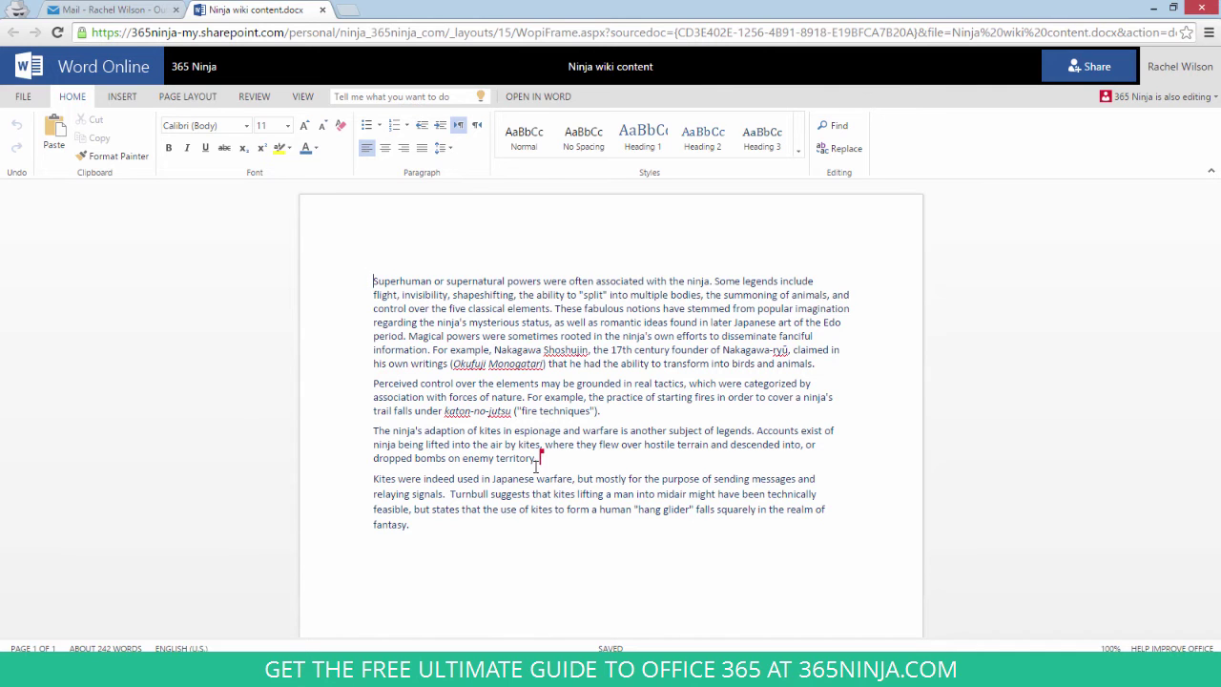
pyautogui.moveTo(348, 293); pyautogui.dragTo(346, 272)
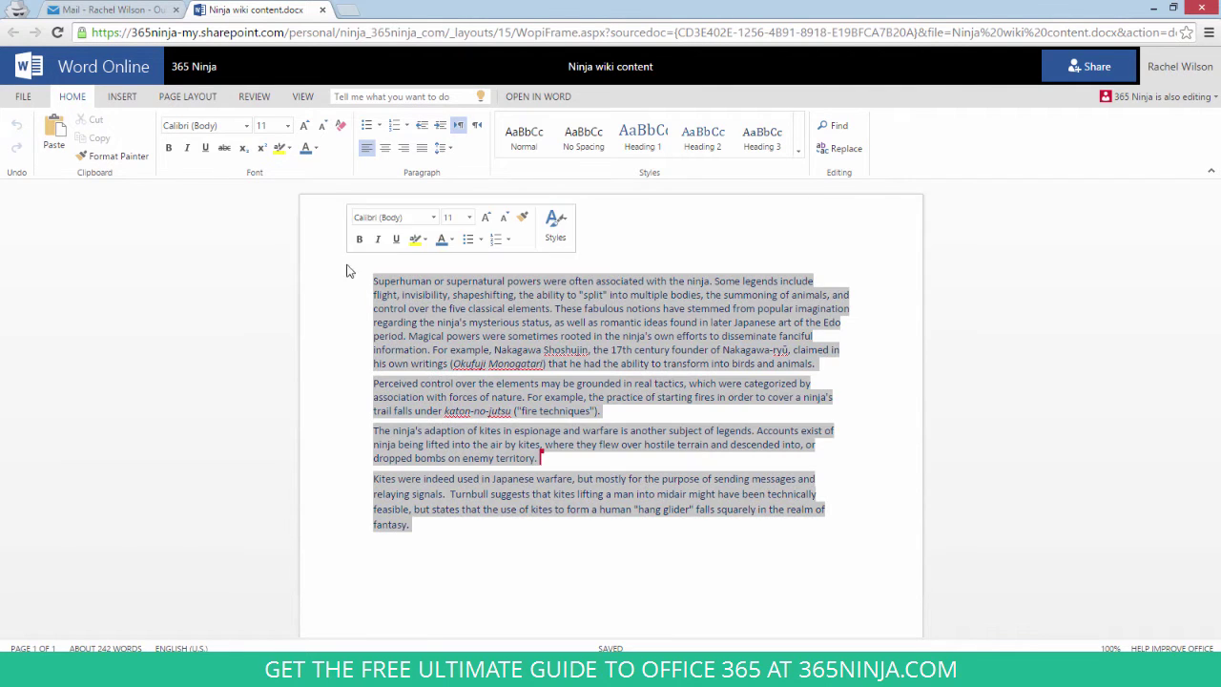
pyautogui.click(316, 148)
pyautogui.click(309, 170)
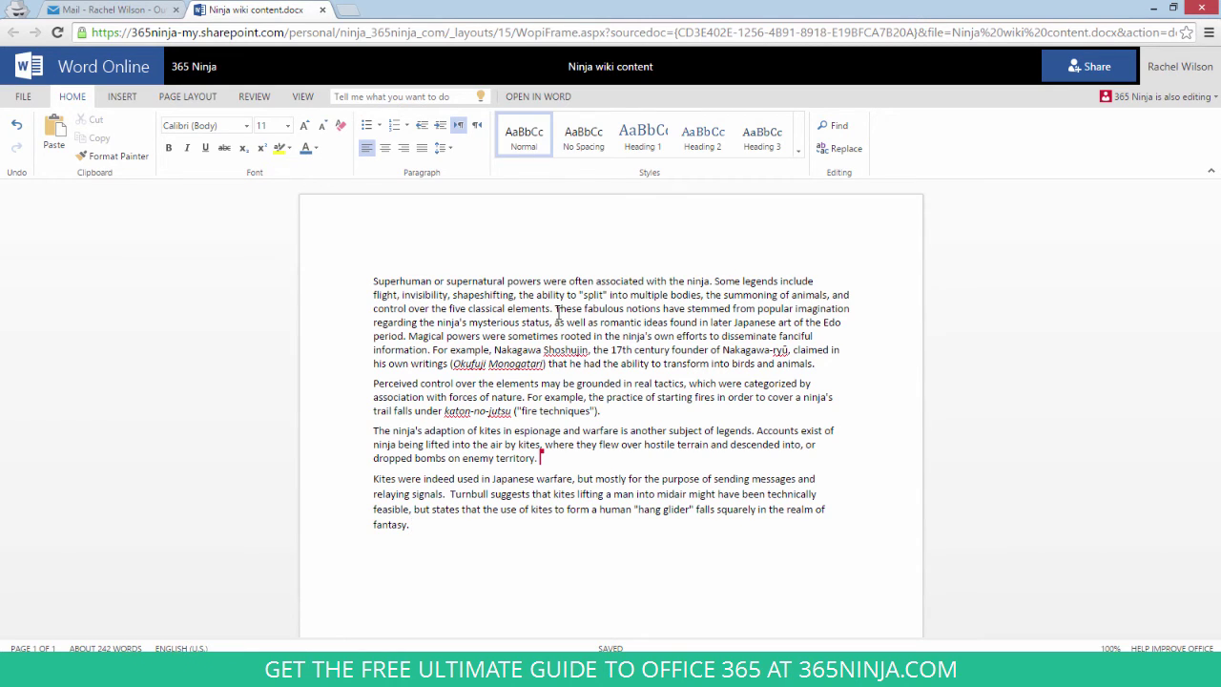
pyautogui.click(554, 309)
pyautogui.press('Return')
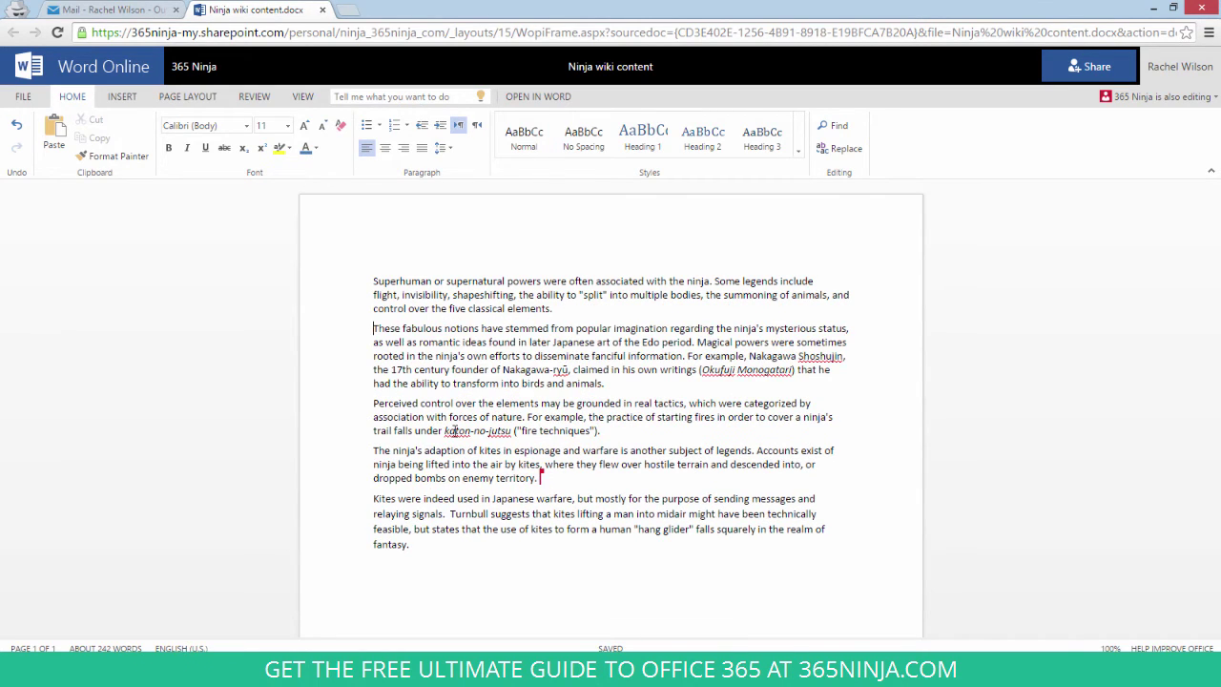
# Step: Post the comment 'chcek spelling' on the word katon-no-jutsu via Review > New Comment
pyautogui.moveTo(444, 432); pyautogui.dragTo(515, 432)
pyautogui.click(254, 96)
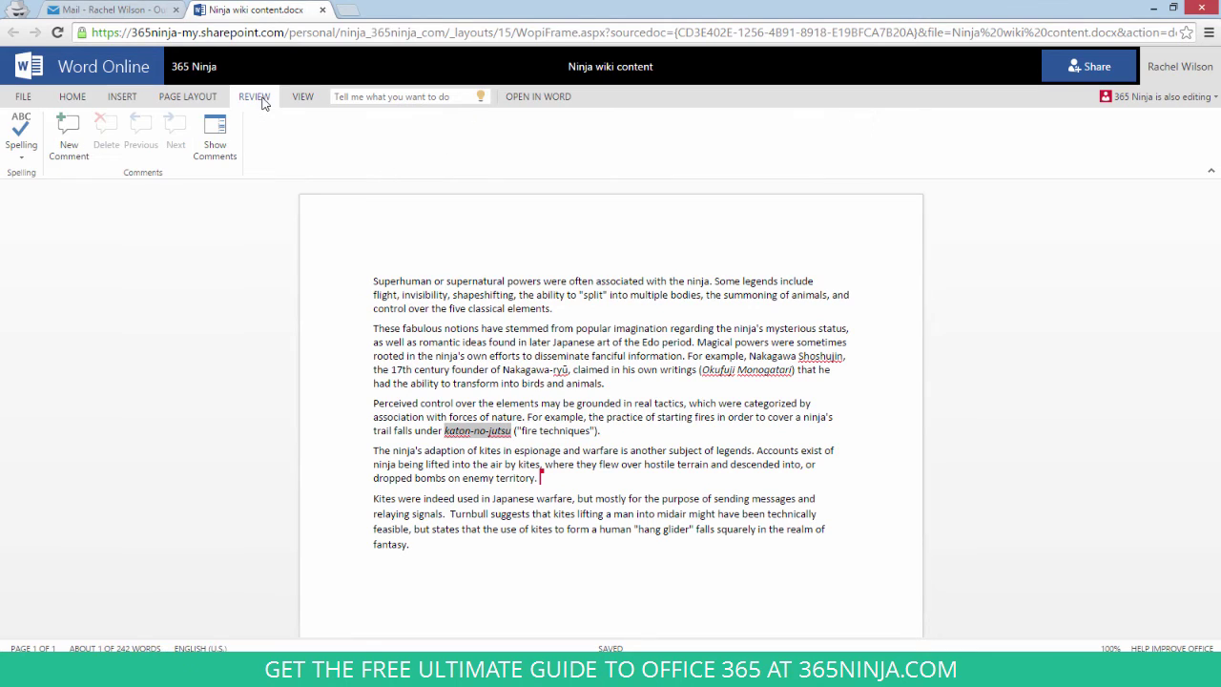
pyautogui.click(67, 133)
pyautogui.write('chcek ')
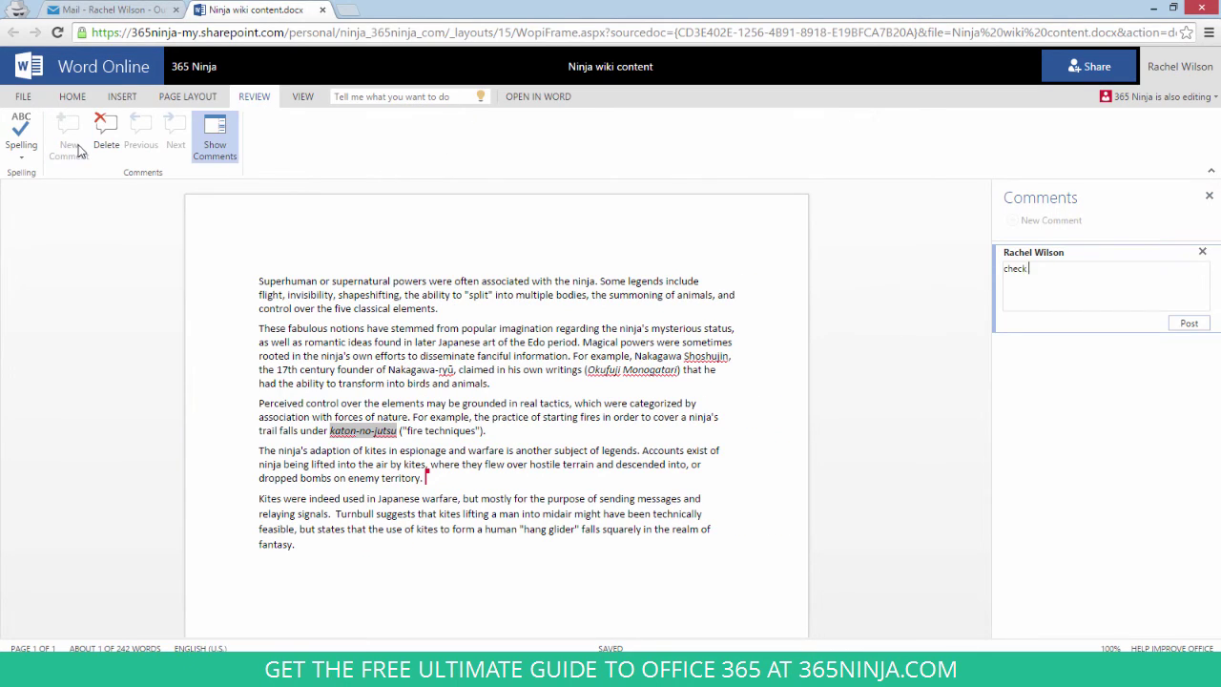
pyautogui.write('spelling')
pyautogui.click(1189, 323)
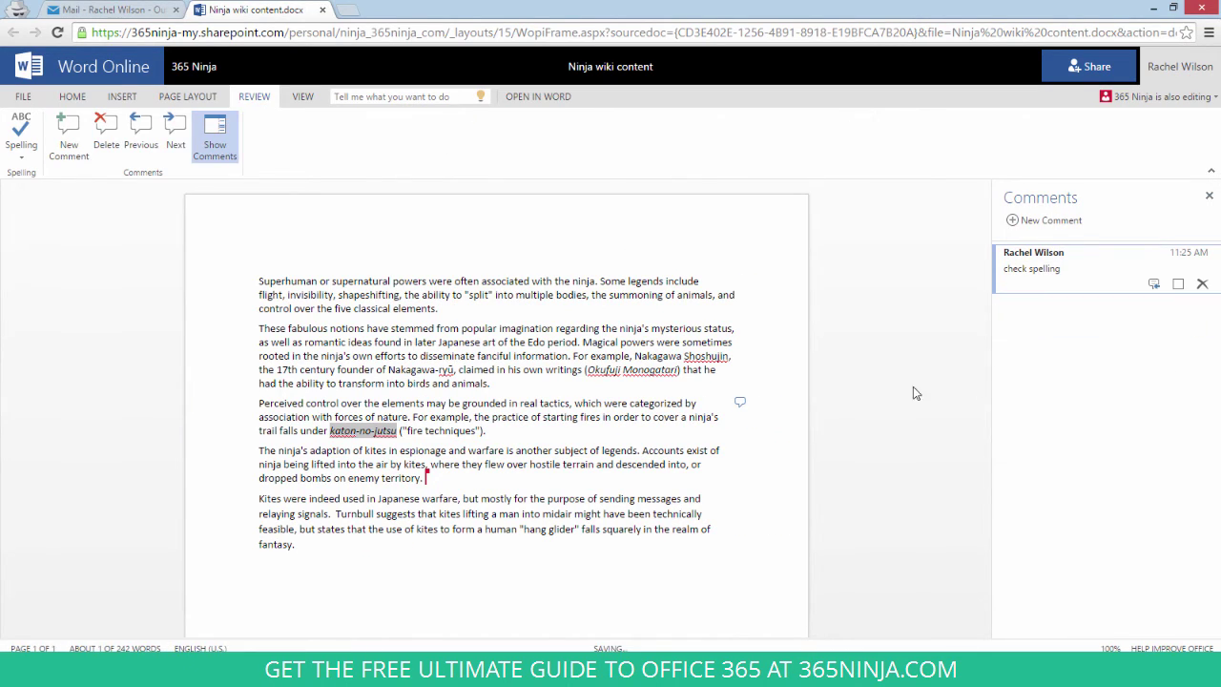
pyautogui.click(519, 431)
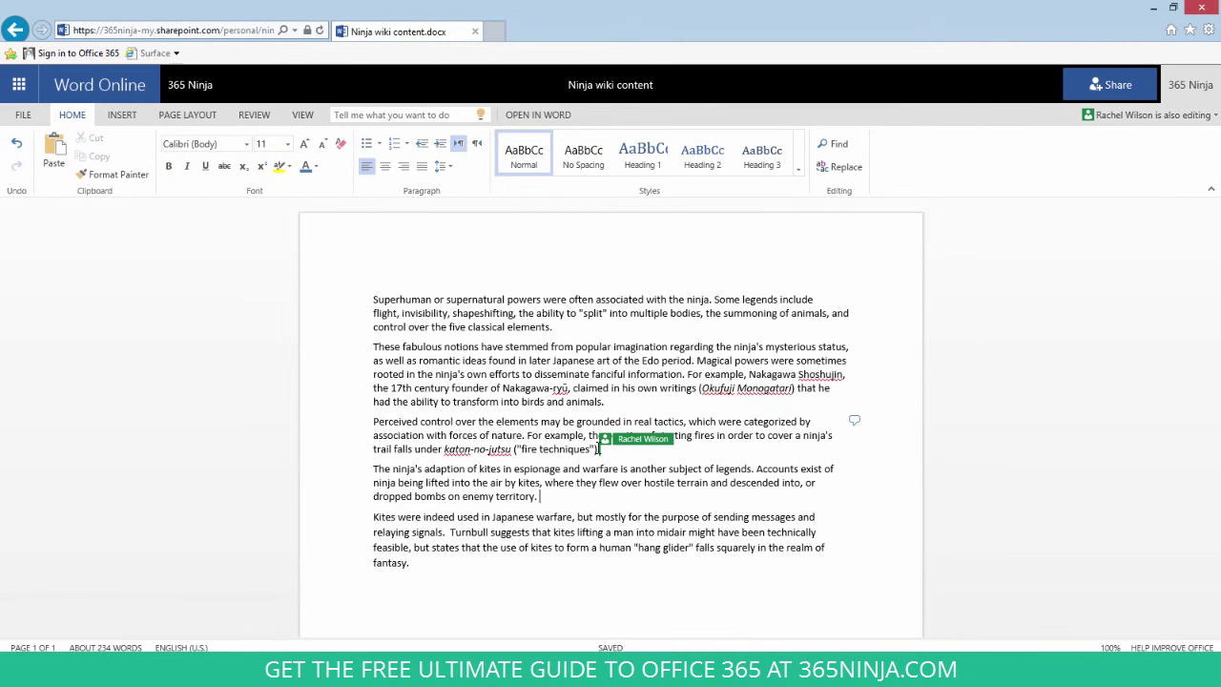
# Step: Open the comment on katon-no-jutsu in the Comments pane and delete it
pyautogui.click(855, 422)
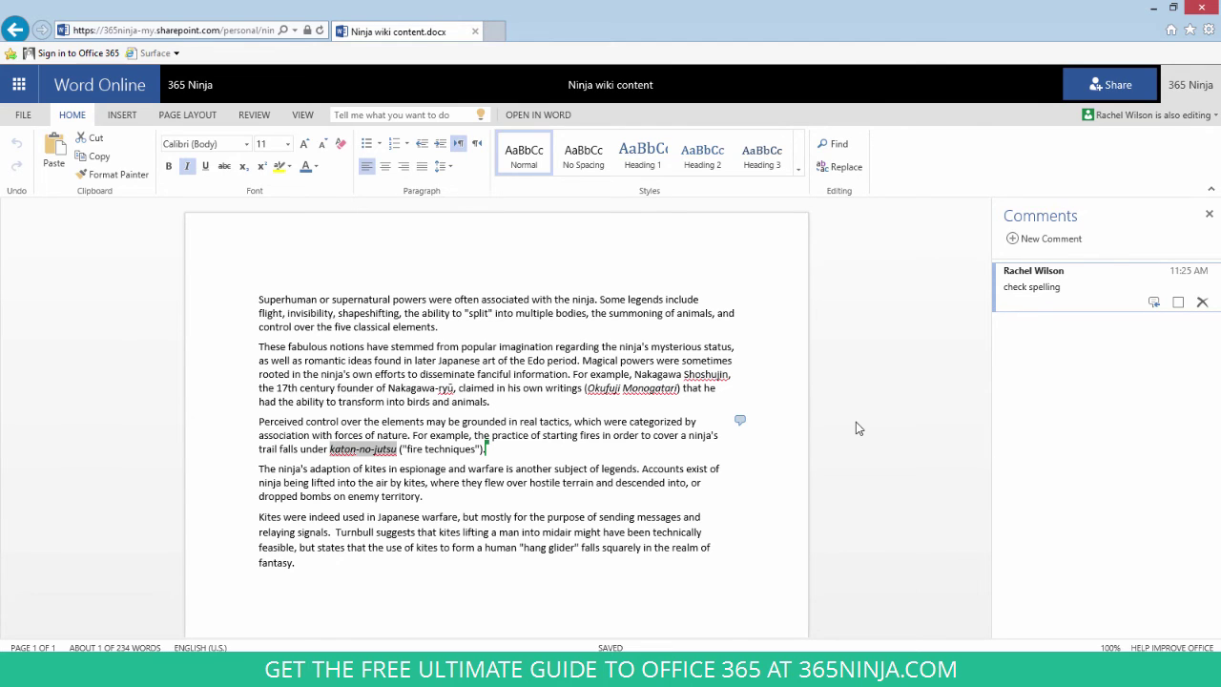
pyautogui.click(1202, 302)
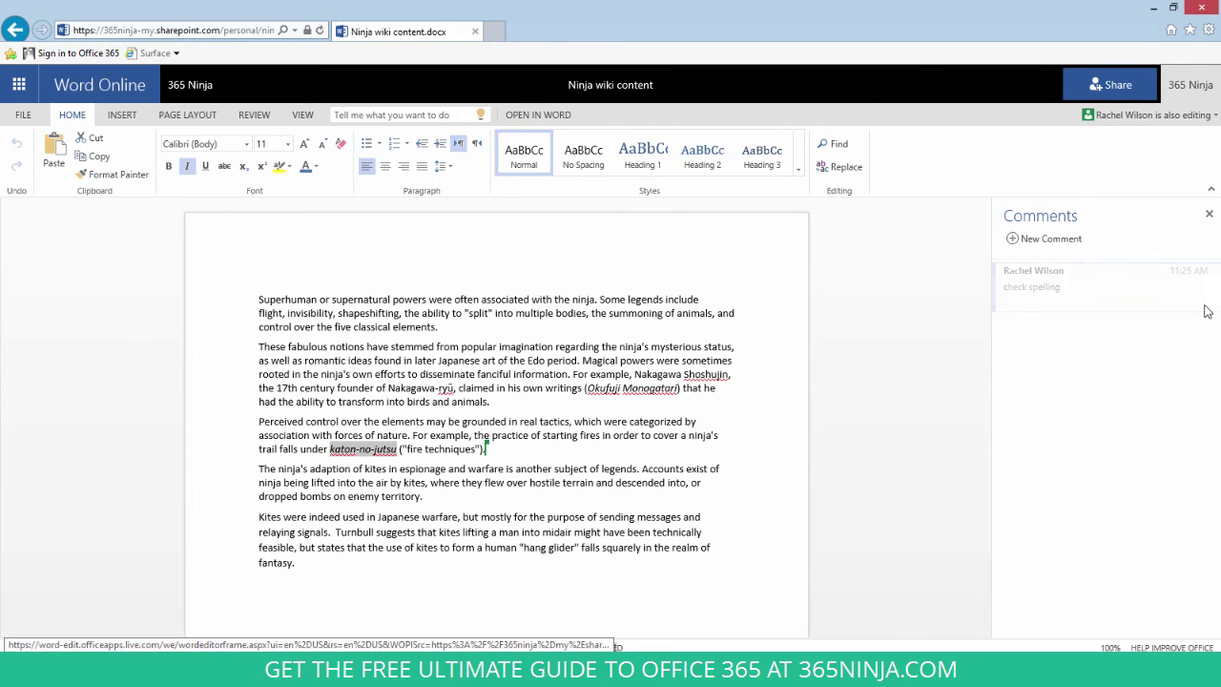
pyautogui.click(695, 562)
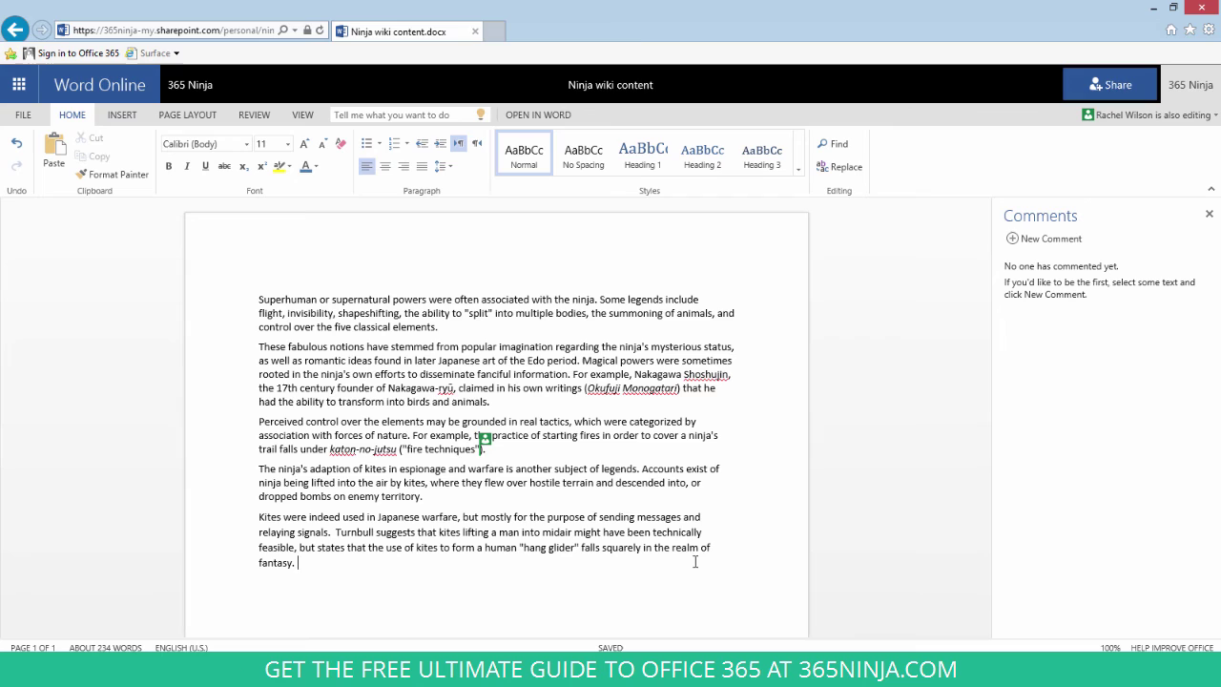